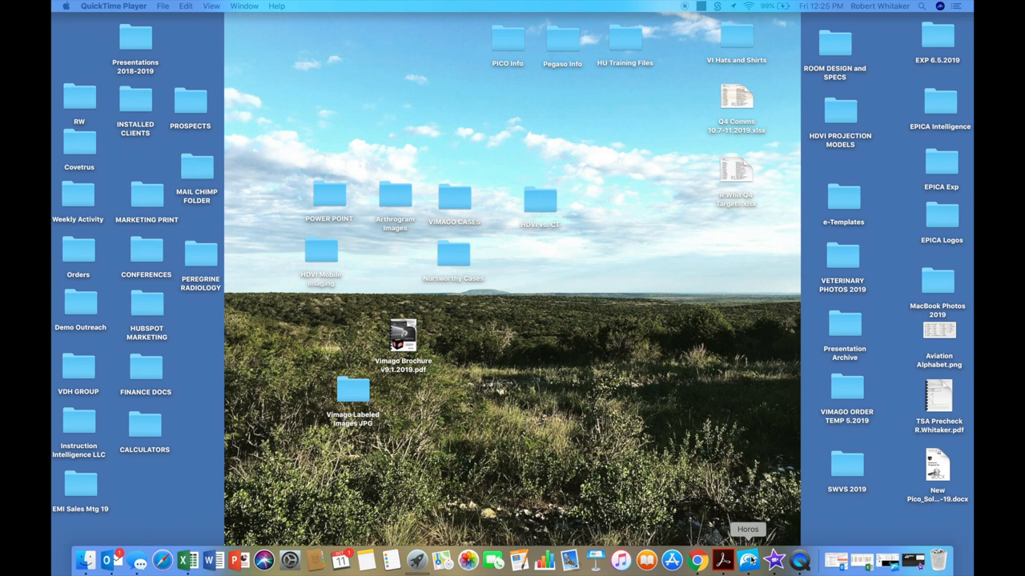
# Launch Horos and open the Jaw Ct. study in the 2D slice viewer
pyautogui.click(749, 561)
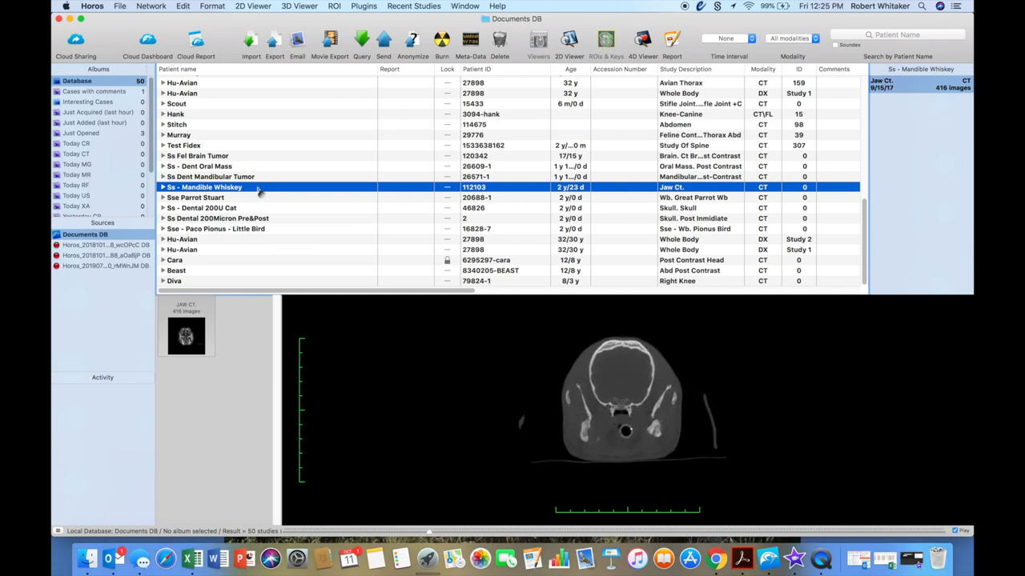
pyautogui.doubleClick(259, 189)
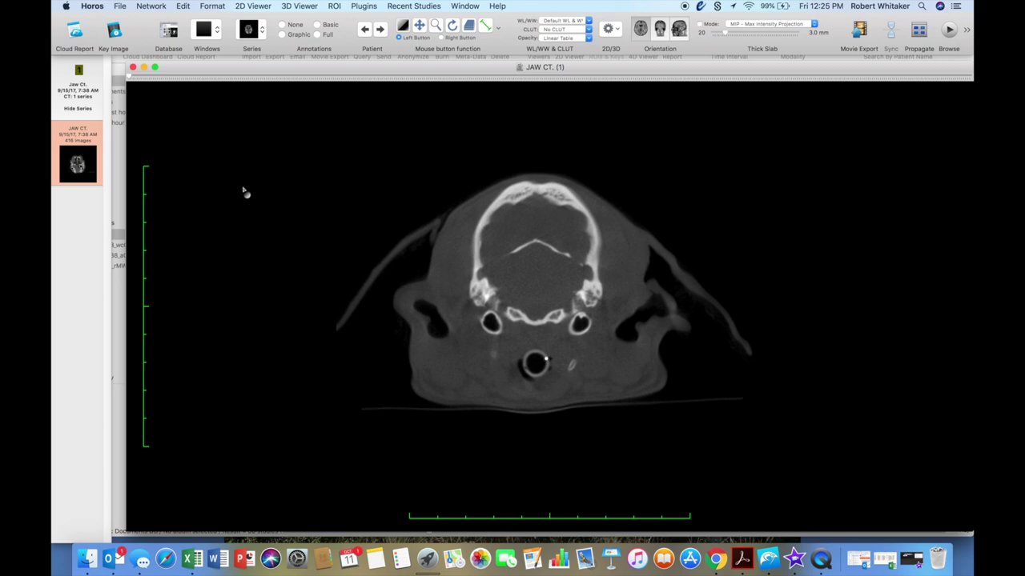
# Open the scan as a 3D volume rendering, then switch it to 3D MIP
pyautogui.click(300, 5)
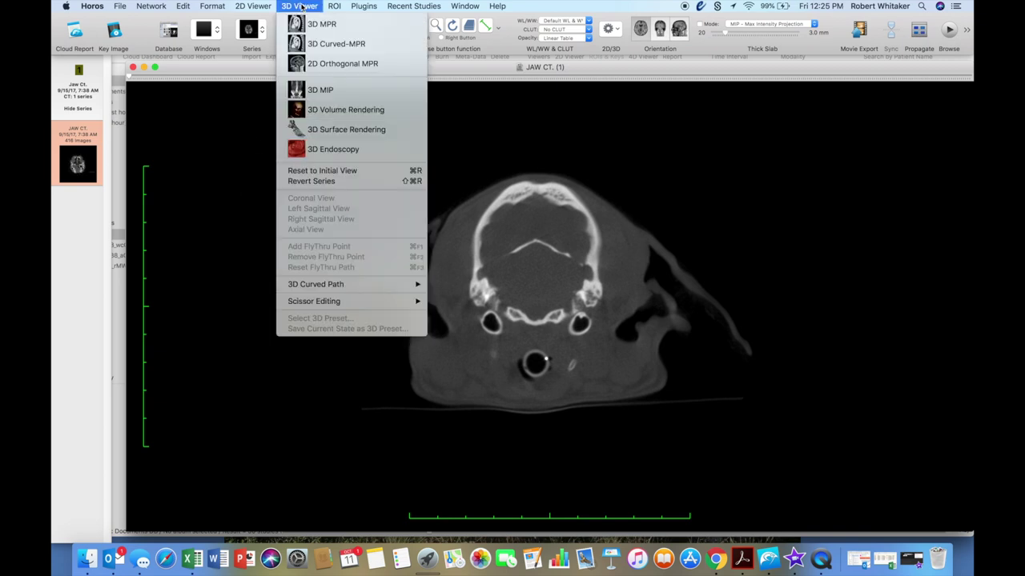
pyautogui.click(345, 110)
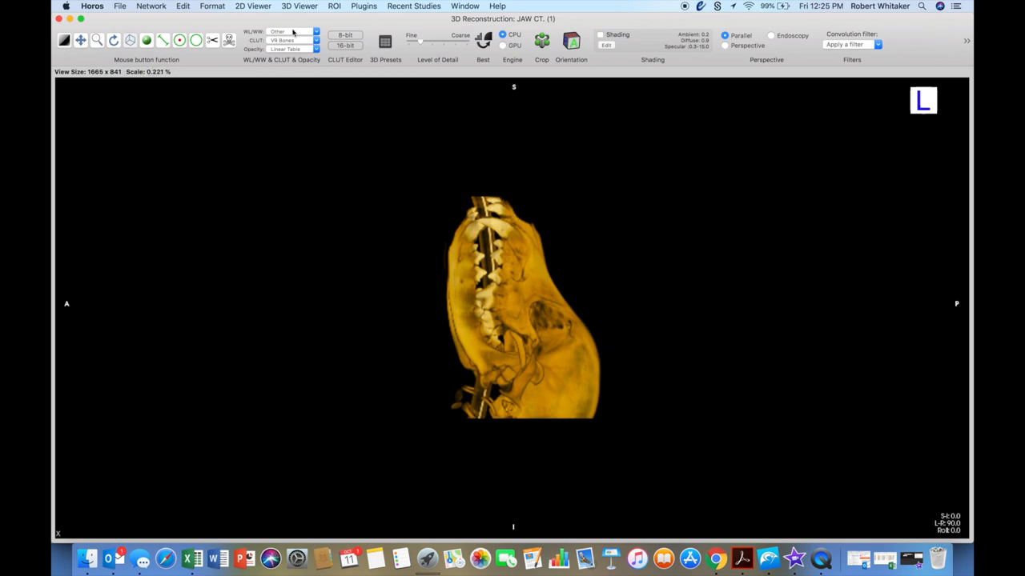
pyautogui.click(299, 5)
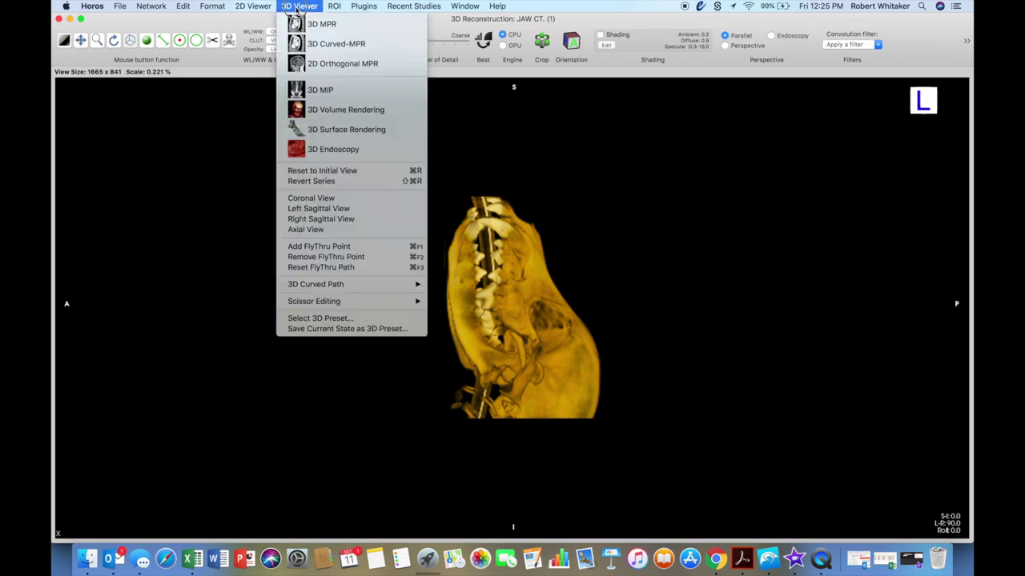
pyautogui.click(328, 91)
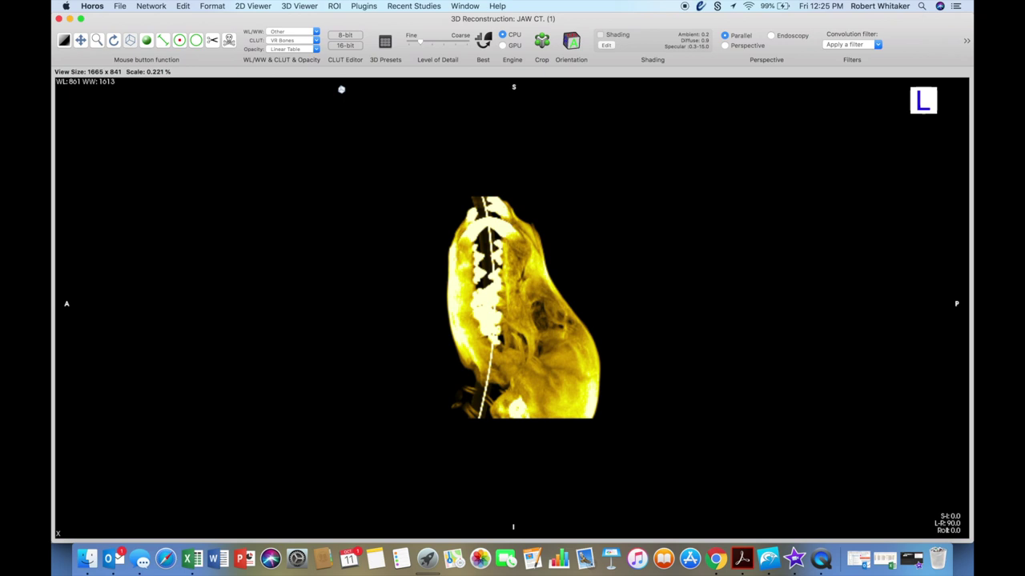
# Set the CLUT to No CLUT for a grayscale skull and rotate it to an oblique underside view
pyautogui.click(316, 40)
pyautogui.click(313, 52)
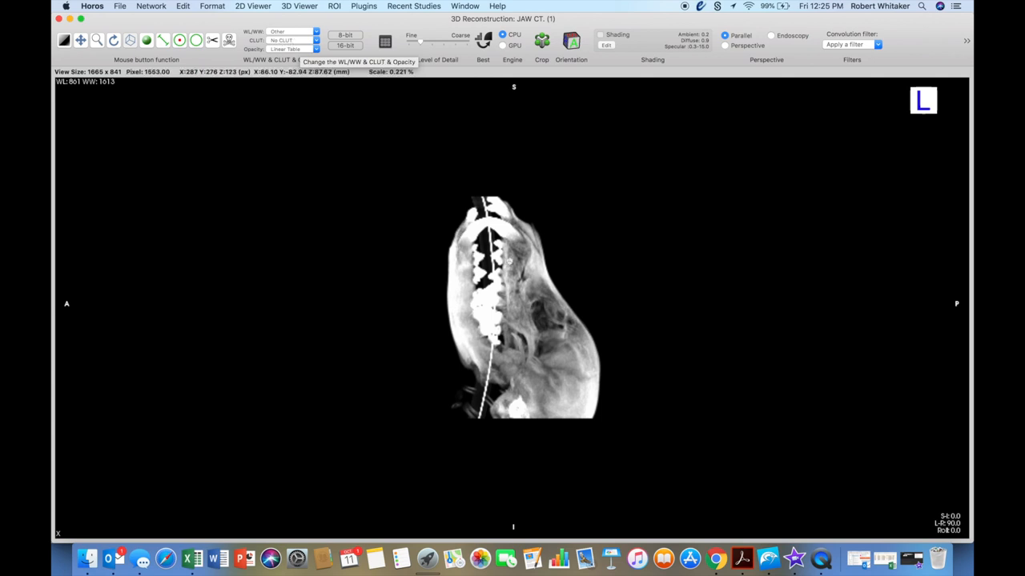
pyautogui.moveTo(497, 223)
pyautogui.mouseDown()
pyautogui.moveTo(561, 336)
pyautogui.moveTo(594, 432)
pyautogui.moveTo(594, 389)
pyautogui.moveTo(496, 336)
pyautogui.moveTo(480, 304)
pyautogui.moveTo(323, 190)
pyautogui.moveTo(476, 334)
pyautogui.moveTo(553, 384)
pyautogui.moveTo(312, 341)
pyautogui.moveTo(555, 387)
pyautogui.moveTo(499, 171)
pyautogui.moveTo(542, 477)
pyautogui.moveTo(504, 176)
pyautogui.moveTo(496, 240)
pyautogui.moveTo(449, 304)
pyautogui.moveTo(304, 281)
pyautogui.moveTo(276, 264)
pyautogui.moveTo(264, 285)
pyautogui.moveTo(761, 312)
pyautogui.mouseUp()
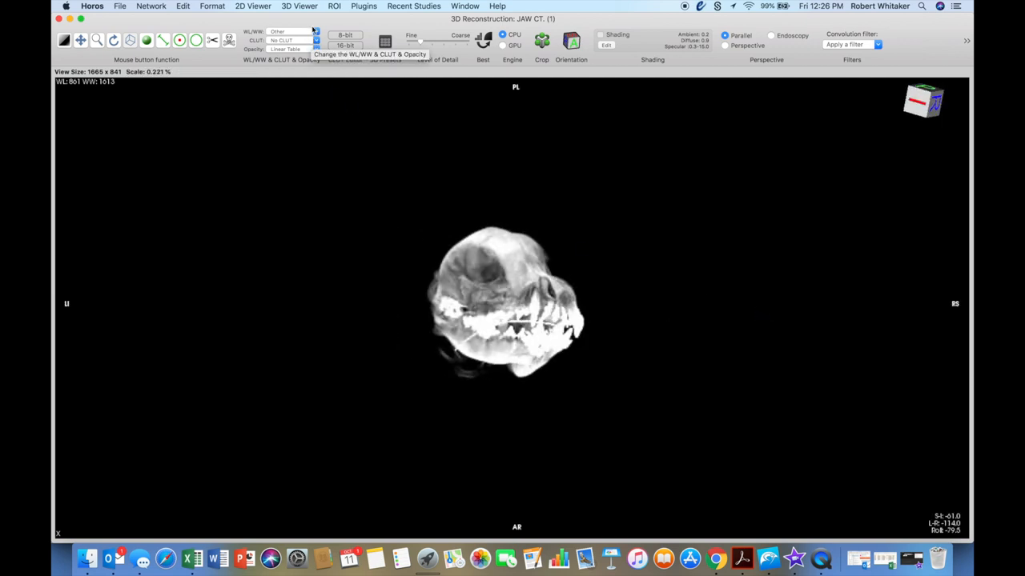
# Close the MIP view, reopen a colour 3D volume rendering and rotate the skull to show the teeth
pyautogui.click(60, 19)
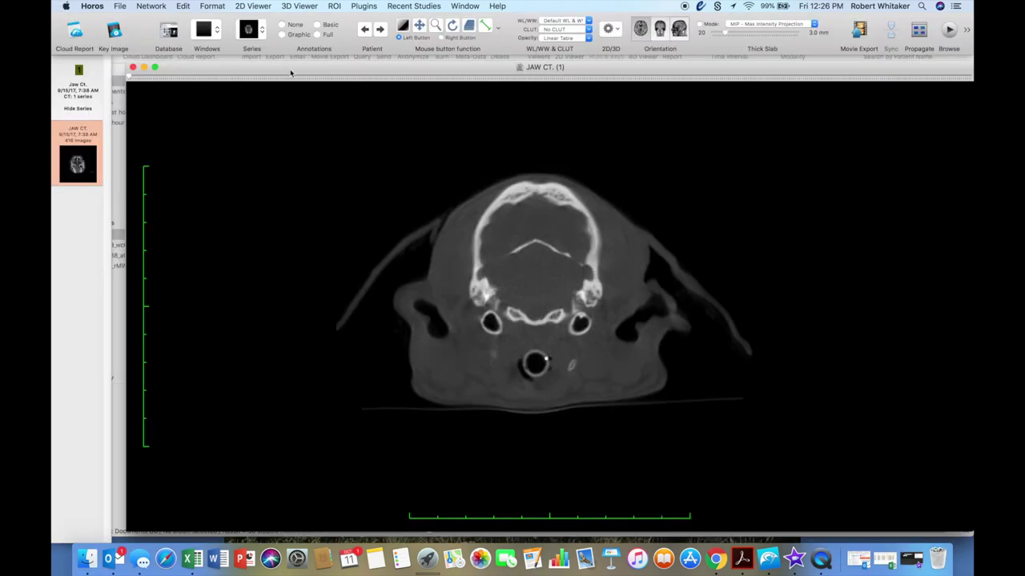
pyautogui.click(299, 5)
pyautogui.click(339, 110)
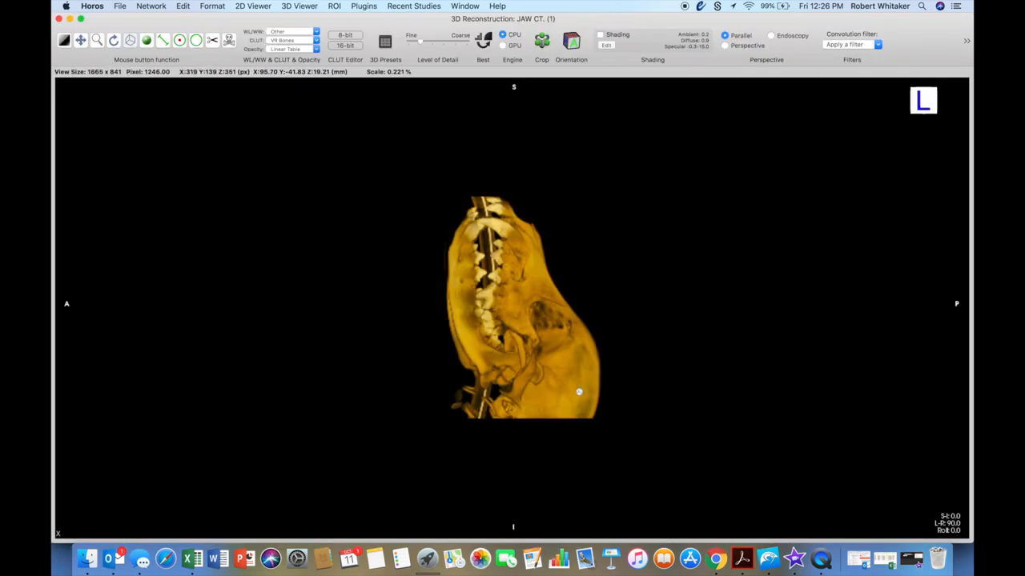
pyautogui.moveTo(552, 336)
pyautogui.mouseDown()
pyautogui.moveTo(539, 307)
pyautogui.moveTo(700, 371)
pyautogui.moveTo(637, 318)
pyautogui.moveTo(420, 282)
pyautogui.moveTo(571, 317)
pyautogui.moveTo(545, 321)
pyautogui.mouseUp()
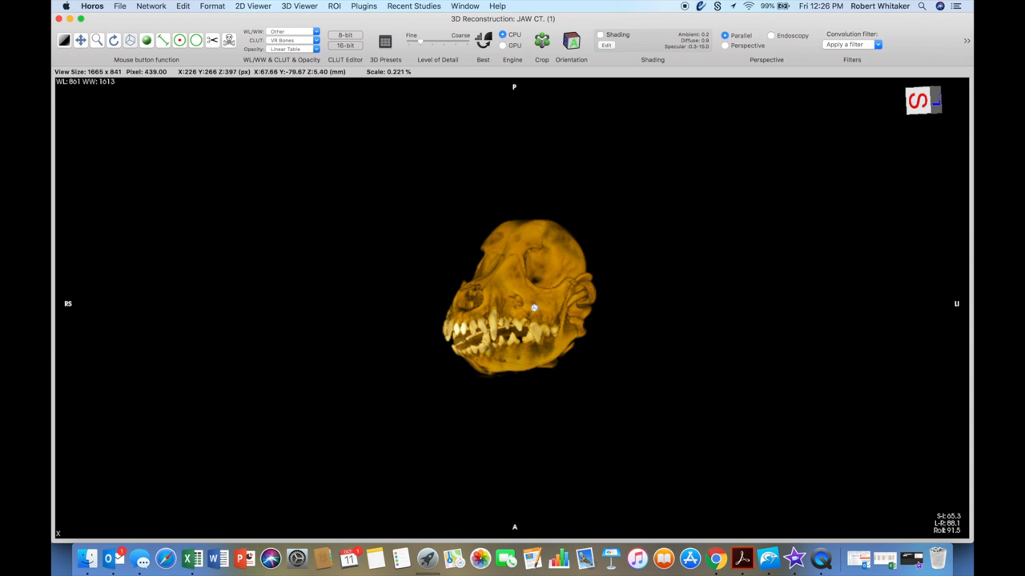
# Zoom the skull, adjust its WL/WW brightness and contrast, then fit it back in view
pyautogui.click(96, 39)
pyautogui.moveTo(597, 445); pyautogui.dragTo(592, 207)
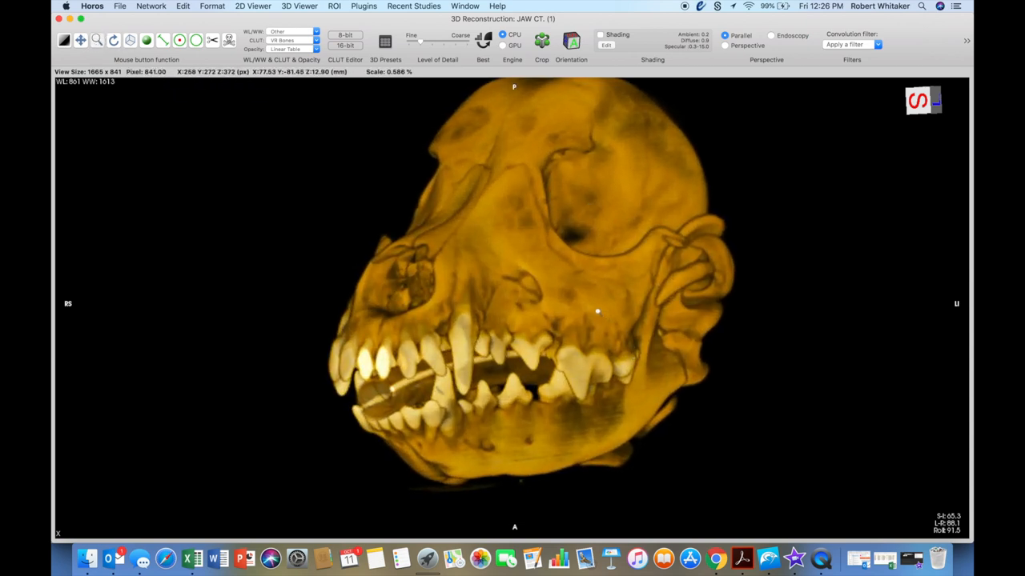
pyautogui.click(64, 41)
pyautogui.moveTo(438, 224); pyautogui.dragTo(413, 210)
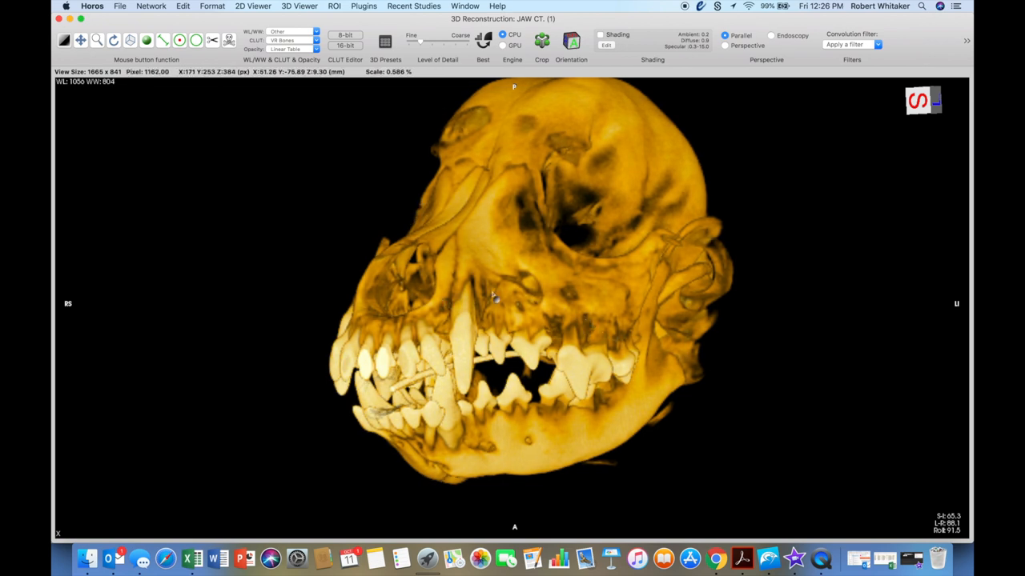
pyautogui.click(96, 40)
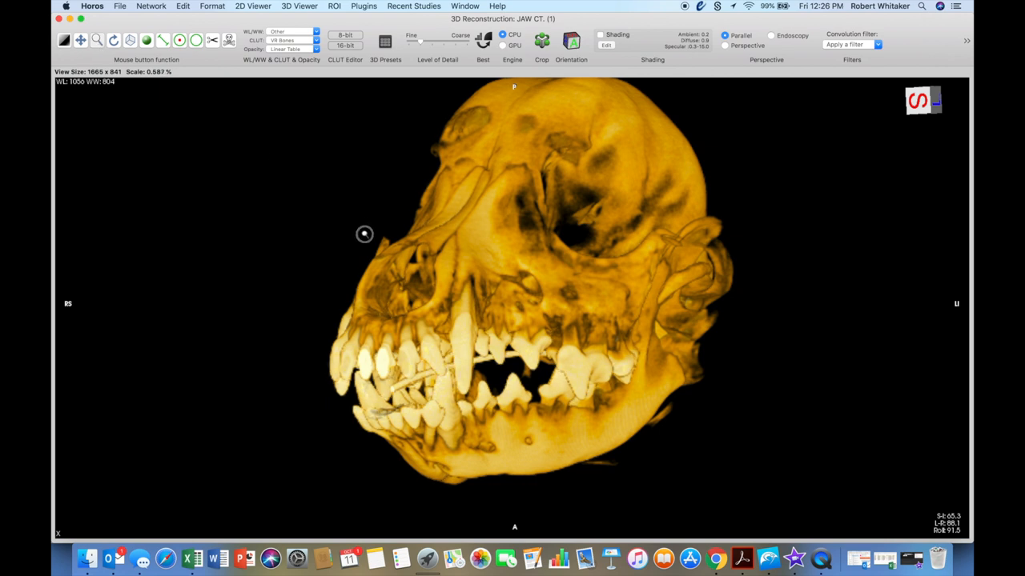
pyautogui.moveTo(365, 232); pyautogui.dragTo(371, 297)
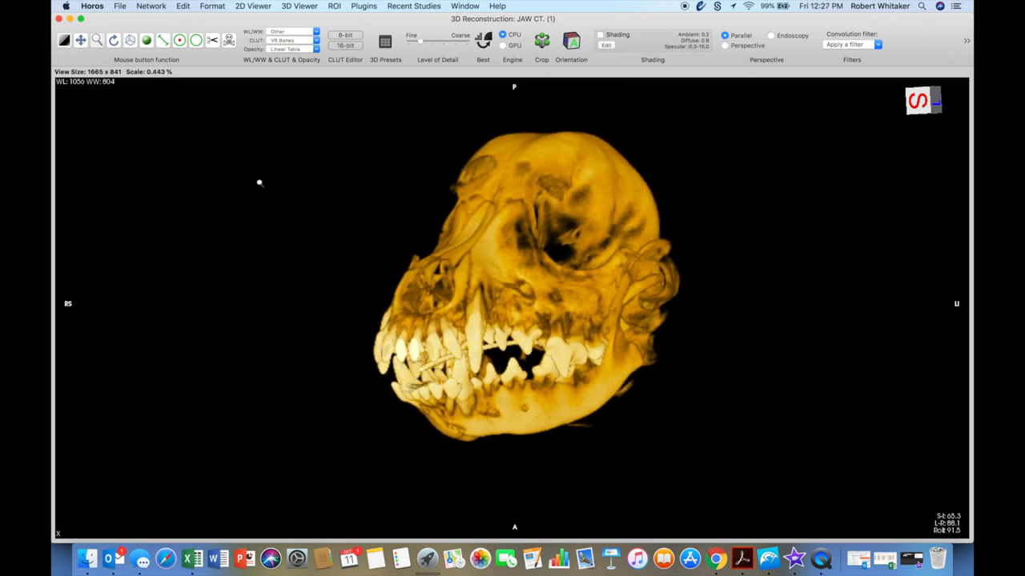
# Reset the skull to a frontal view, angle it slightly and fine-tune the contrast
pyautogui.click(130, 40)
pyautogui.doubleClick(477, 361)
pyautogui.moveTo(477, 361); pyautogui.dragTo(477, 361)
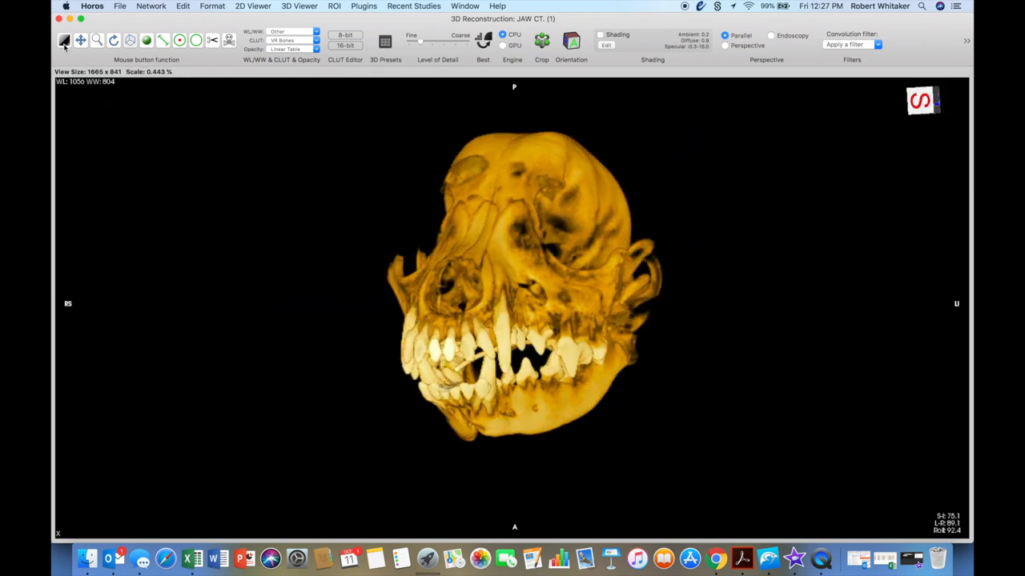
pyautogui.moveTo(218, 237)
pyautogui.mouseDown()
pyautogui.moveTo(228, 235)
pyautogui.moveTo(215, 253)
pyautogui.moveTo(242, 251)
pyautogui.moveTo(229, 252)
pyautogui.mouseUp()
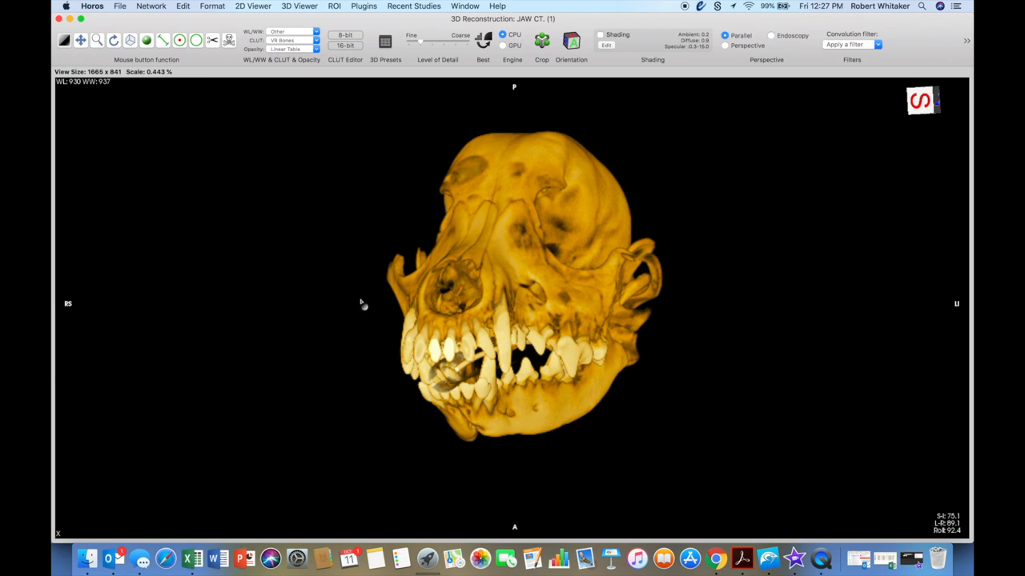
# Bring up the Export to Movie settings from the File menu
pyautogui.click(119, 8)
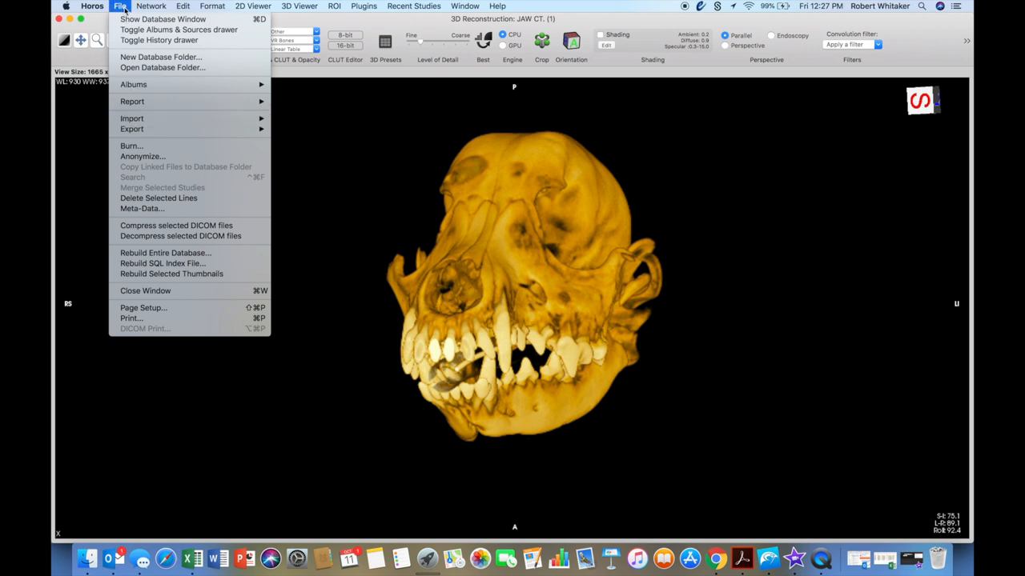
pyautogui.moveTo(132, 129)
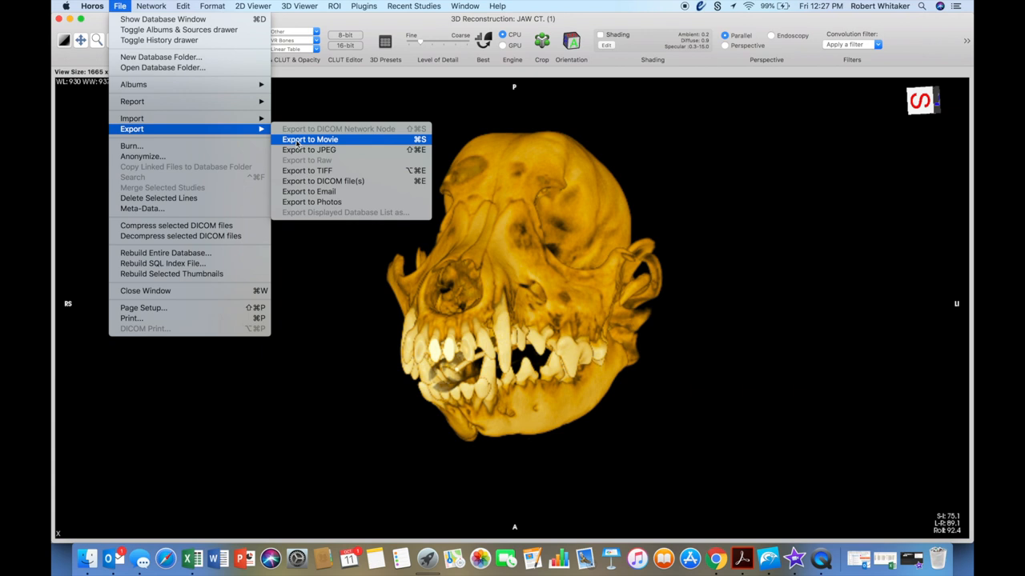
pyautogui.click(342, 142)
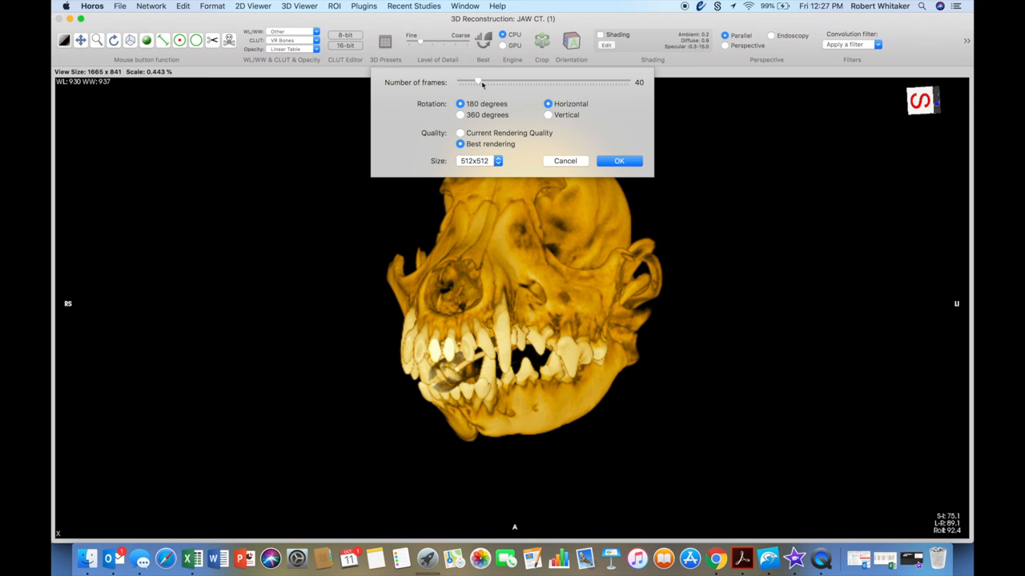
# Set the movie to 40 frames, 360-degree horizontal rotation at 512x512 and confirm
pyautogui.moveTo(482, 83); pyautogui.dragTo(486, 83)
pyautogui.moveTo(487, 84); pyautogui.dragTo(479, 83)
pyautogui.click(461, 115)
pyautogui.click(495, 161)
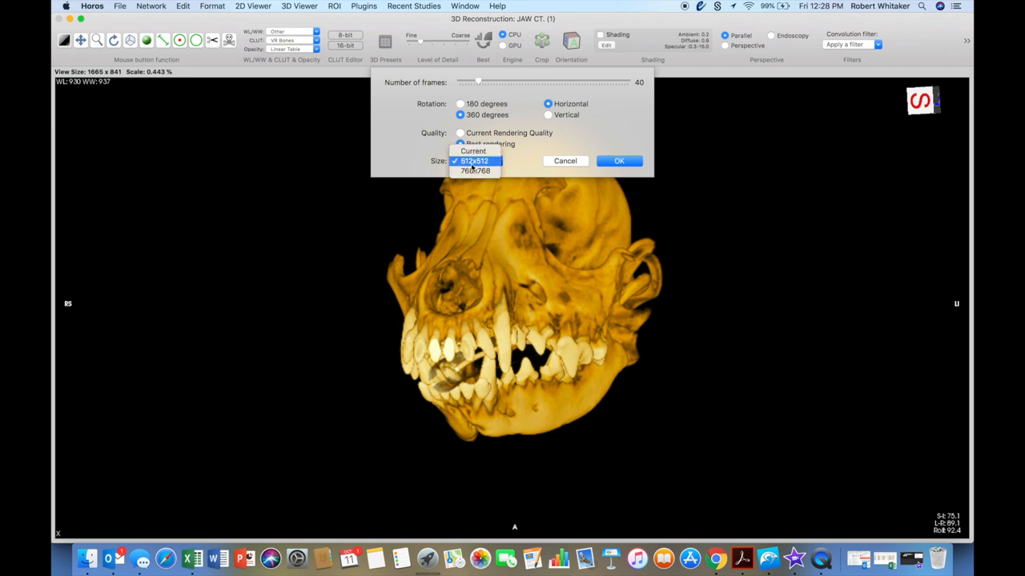
pyautogui.click(472, 161)
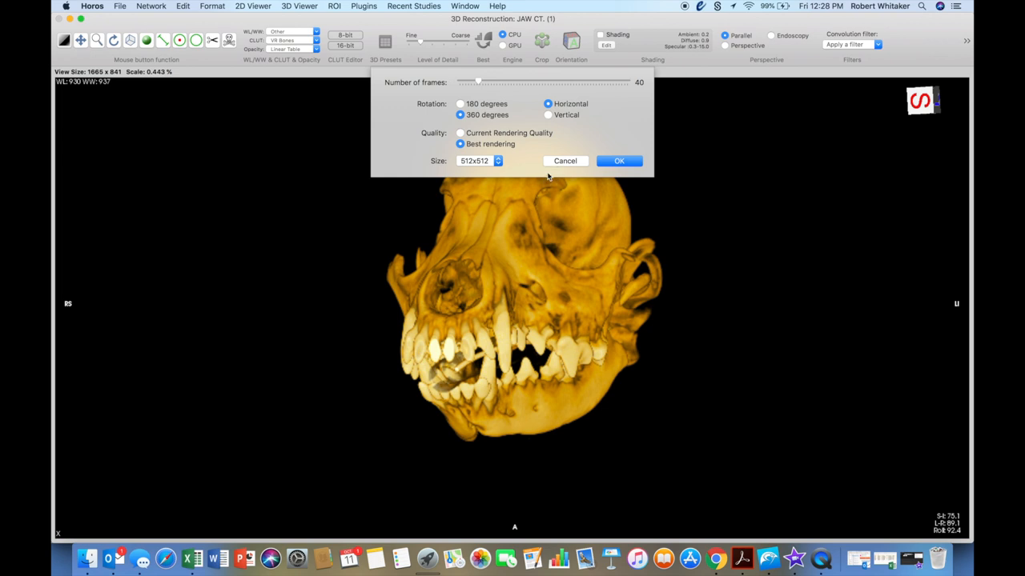
pyautogui.click(618, 163)
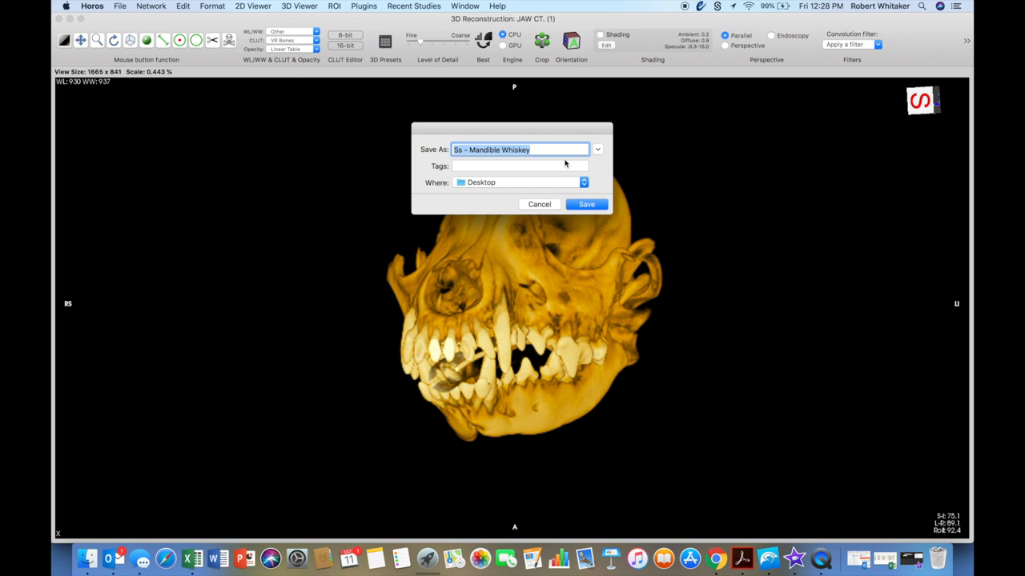
pyautogui.write('Color 3D Dental Skull')
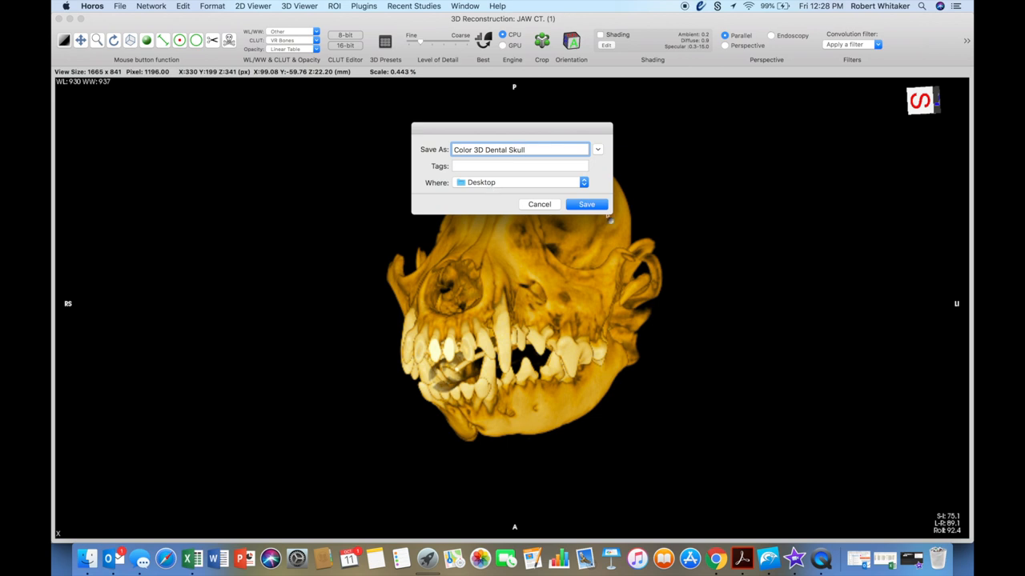
# Save the movie as Color 3D Dental Skull on the Desktop and start exporting
pyautogui.click(586, 204)
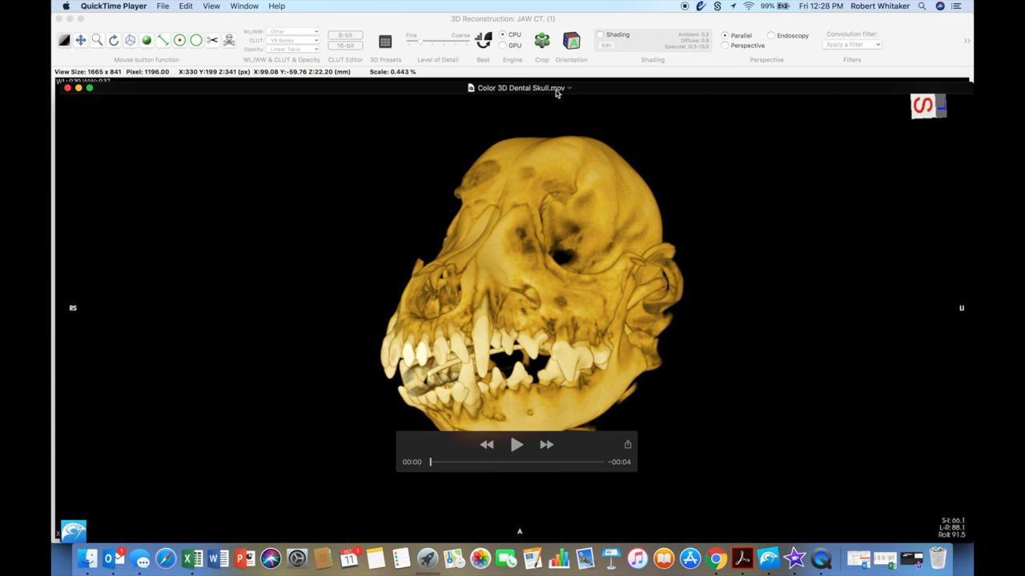
# Play the exported skull movie through in QuickTime Player, then close it
pyautogui.click(517, 445)
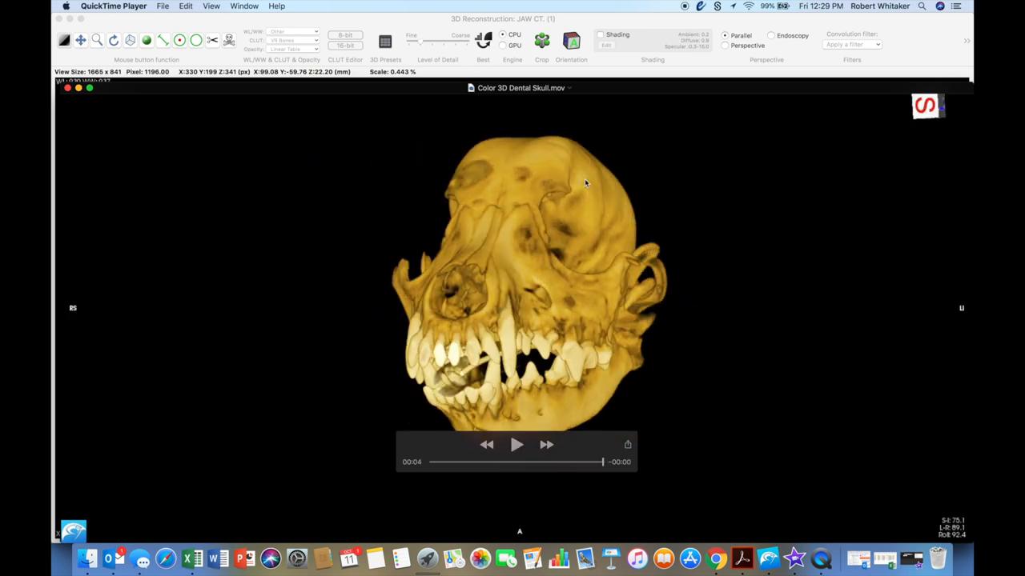
pyautogui.click(67, 88)
# Close the Horos 3D and 2D viewers and minimize the database window to reveal the desktop
pyautogui.click(67, 18)
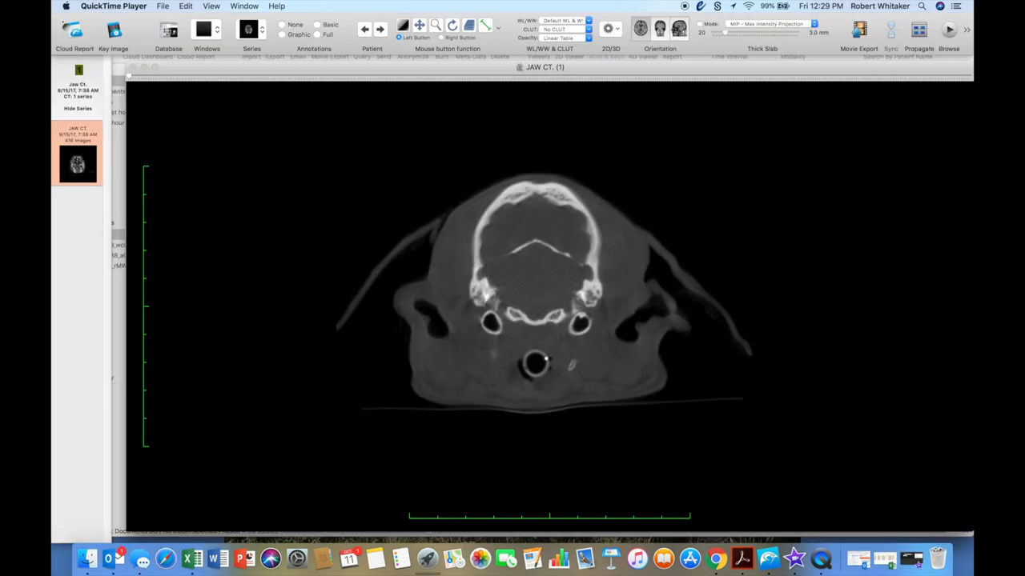
pyautogui.click(132, 73)
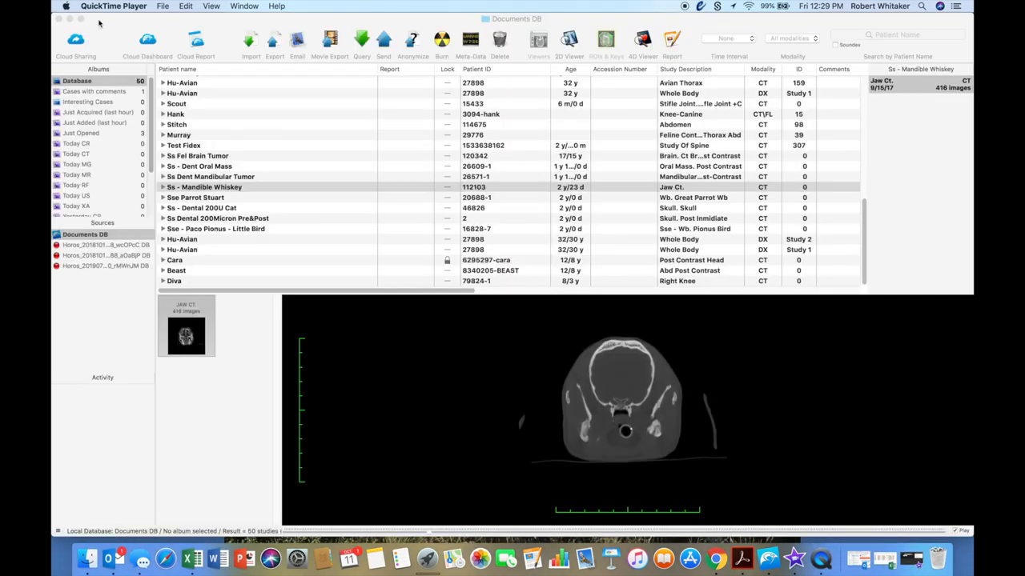
pyautogui.click(71, 20)
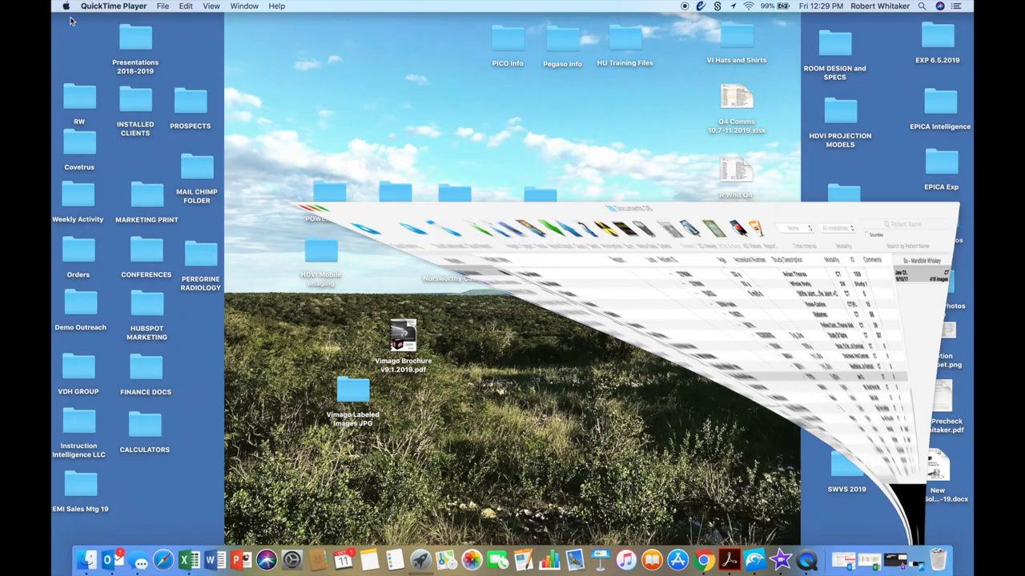
# Review Color 3D Dental Skull.mov in Finder's Get Info window, then close it
pyautogui.rightClick(723, 290)
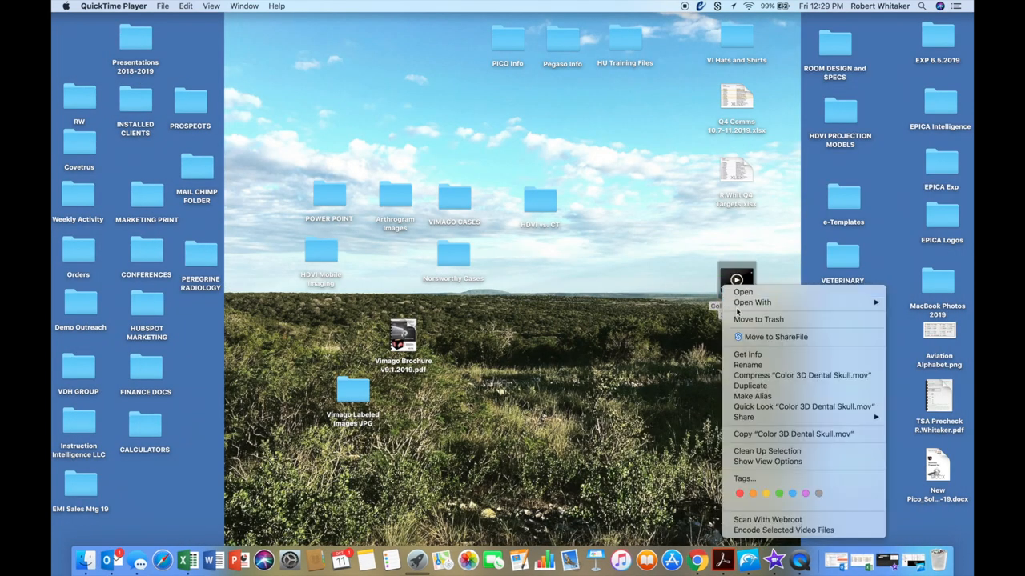
pyautogui.click(774, 354)
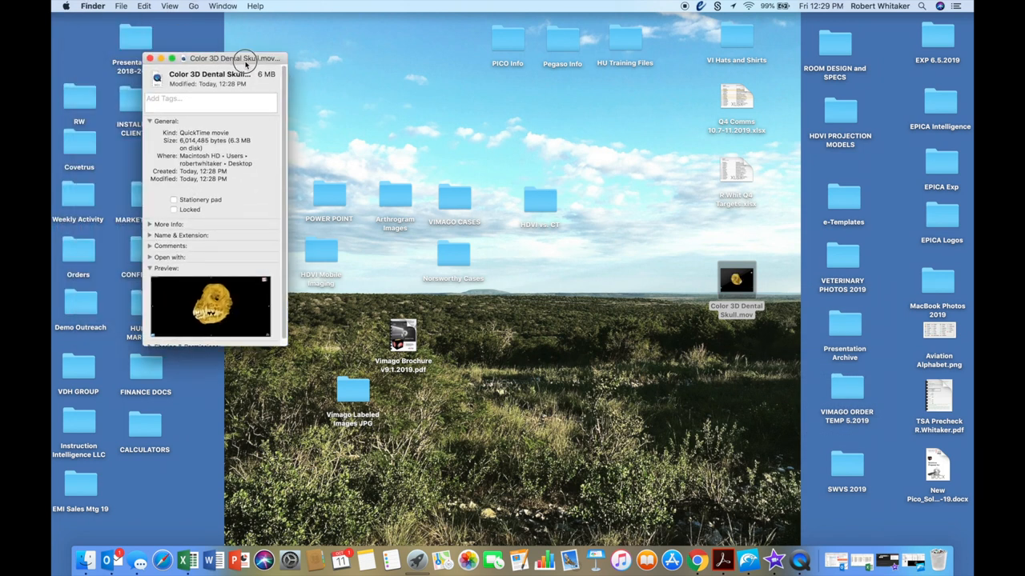
pyautogui.moveTo(160, 30); pyautogui.dragTo(382, 114)
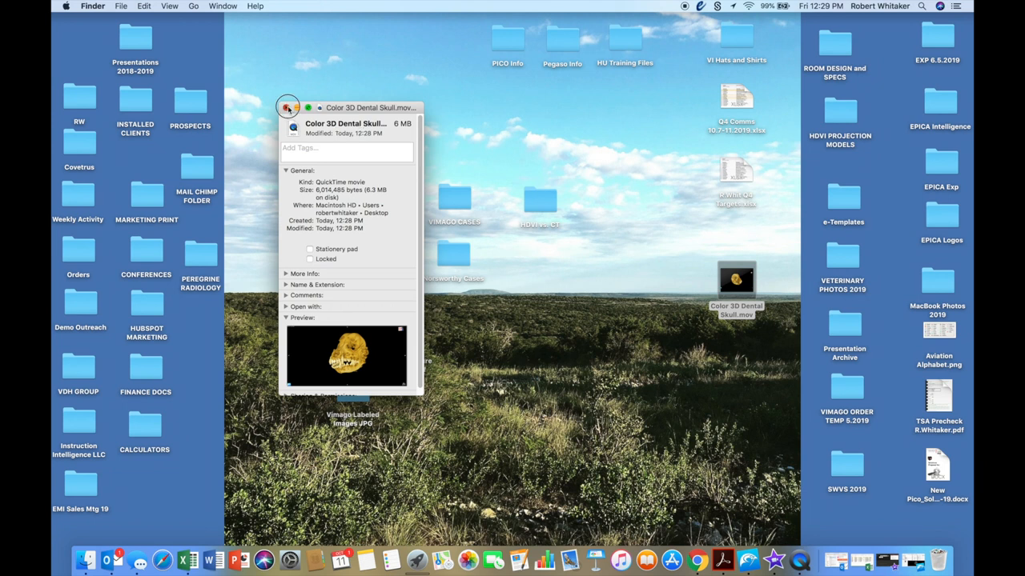
pyautogui.click(288, 109)
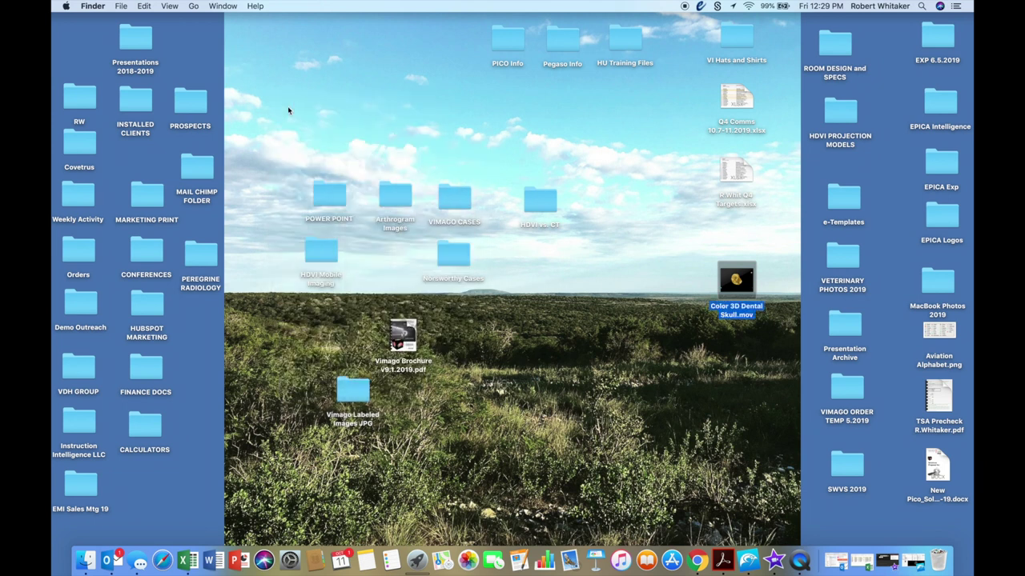
# Go to facebook.com in Chrome, start a new post and shrink the browser so the desktop shows
pyautogui.click(698, 561)
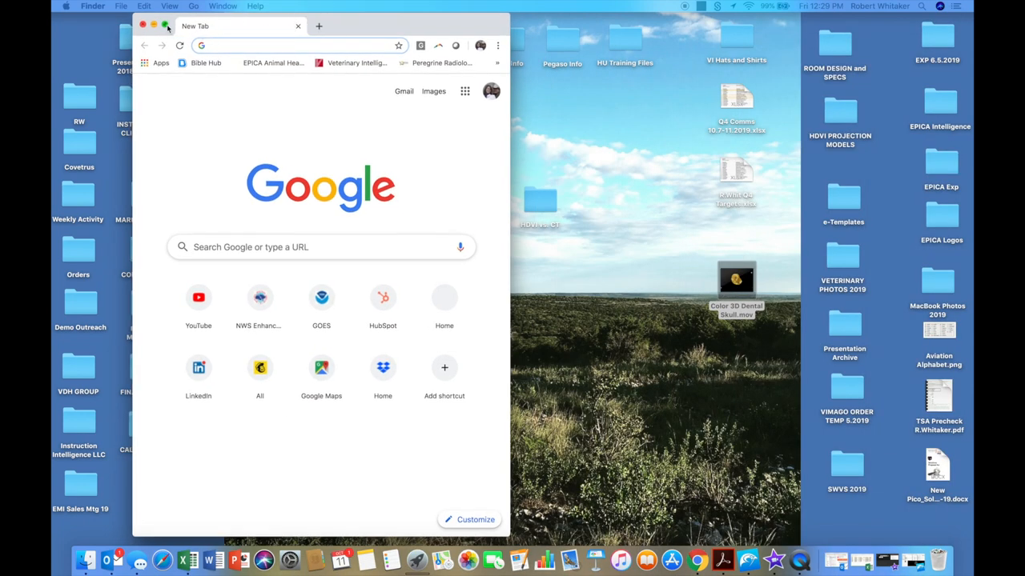
pyautogui.click(283, 30)
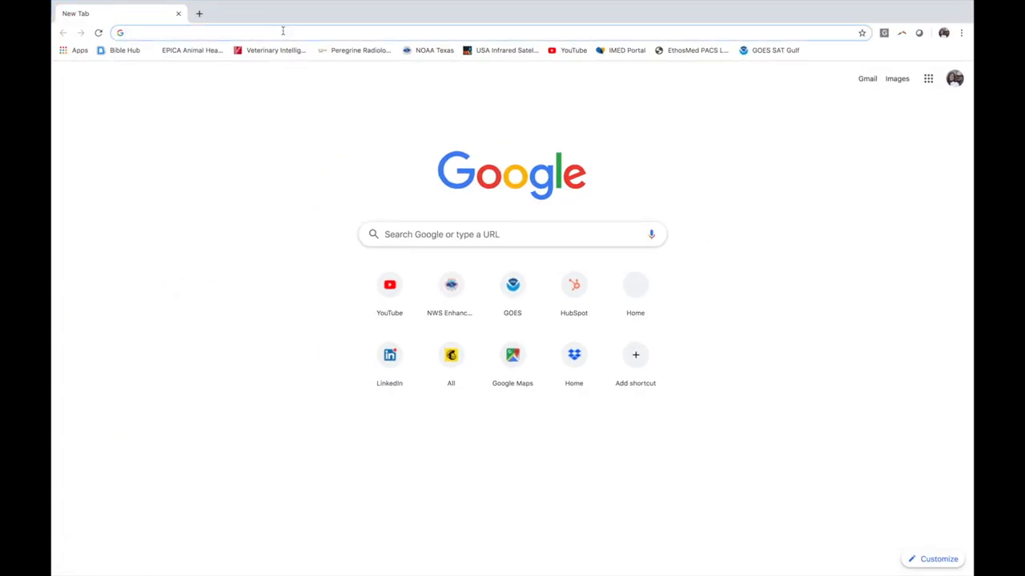
pyautogui.write('facebook.com')
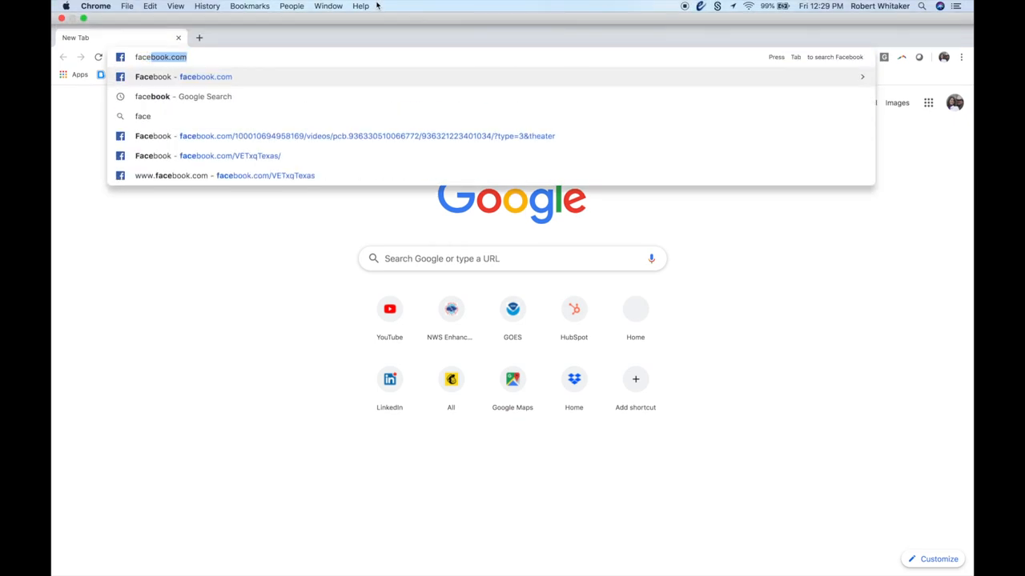
pyautogui.press('Return')
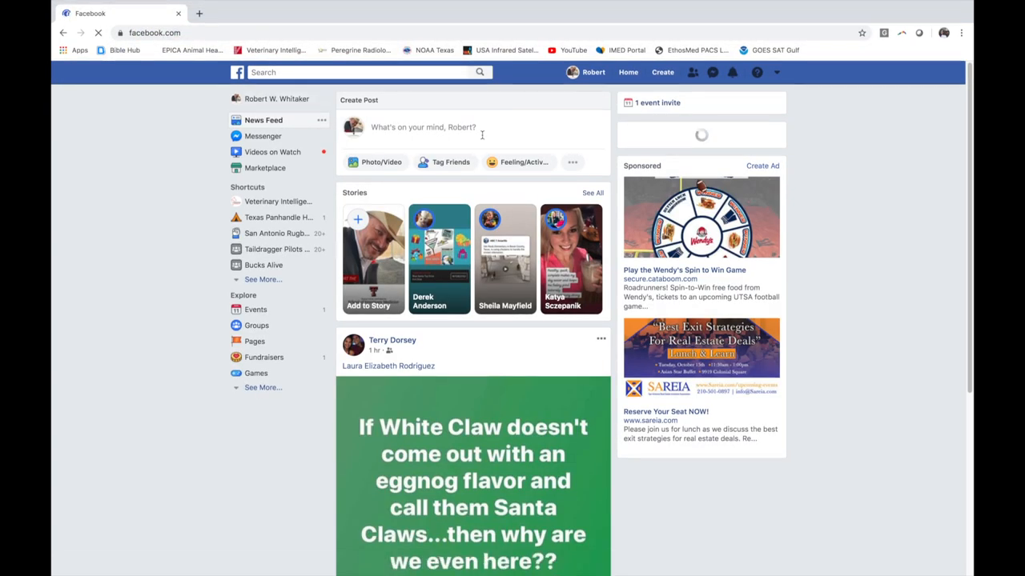
pyautogui.click(482, 134)
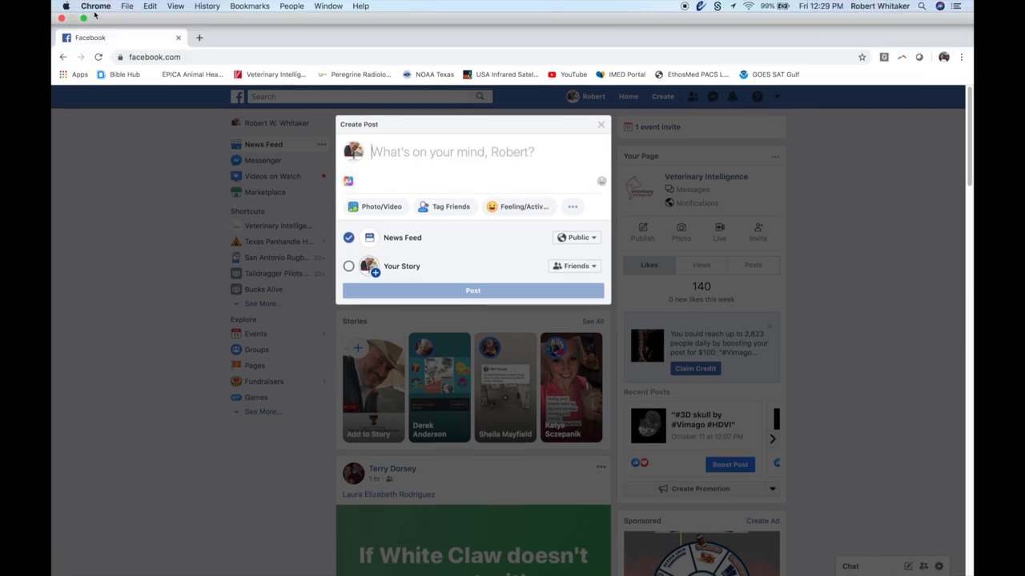
pyautogui.click(84, 18)
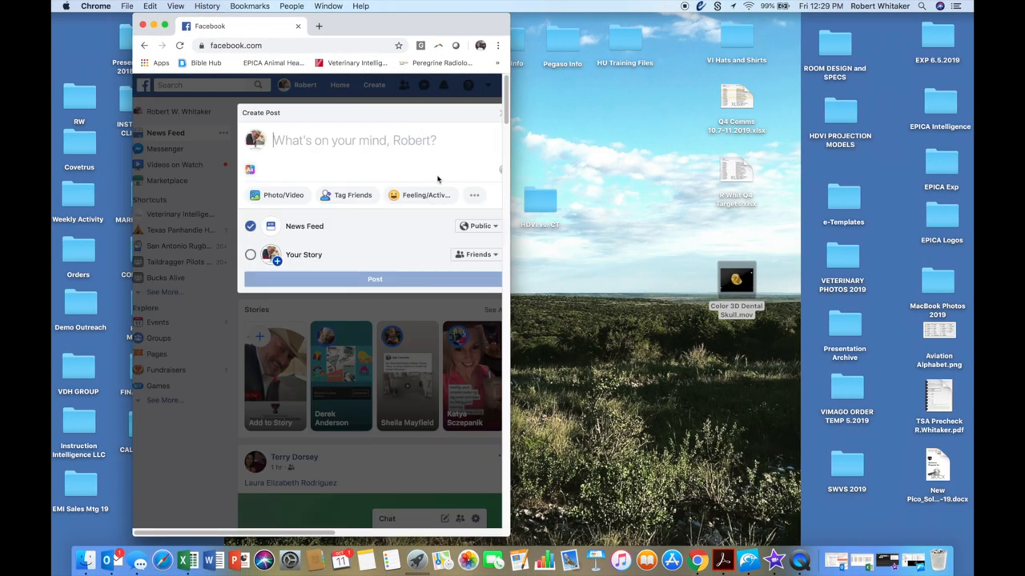
# Attach the skull .mov from the desktop to a new Facebook Create Post
pyautogui.click(731, 279)
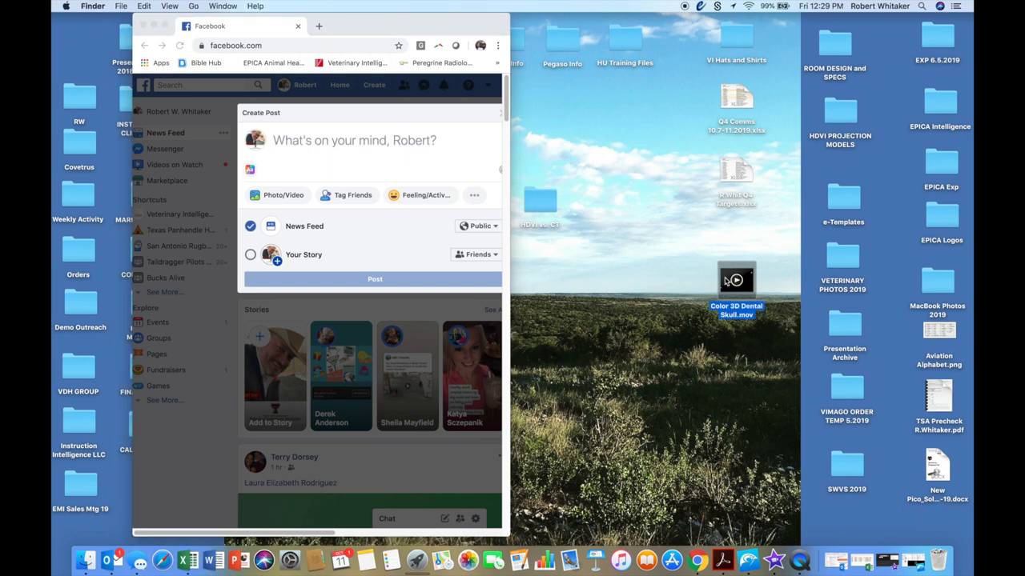
pyautogui.moveTo(730, 278); pyautogui.dragTo(360, 160)
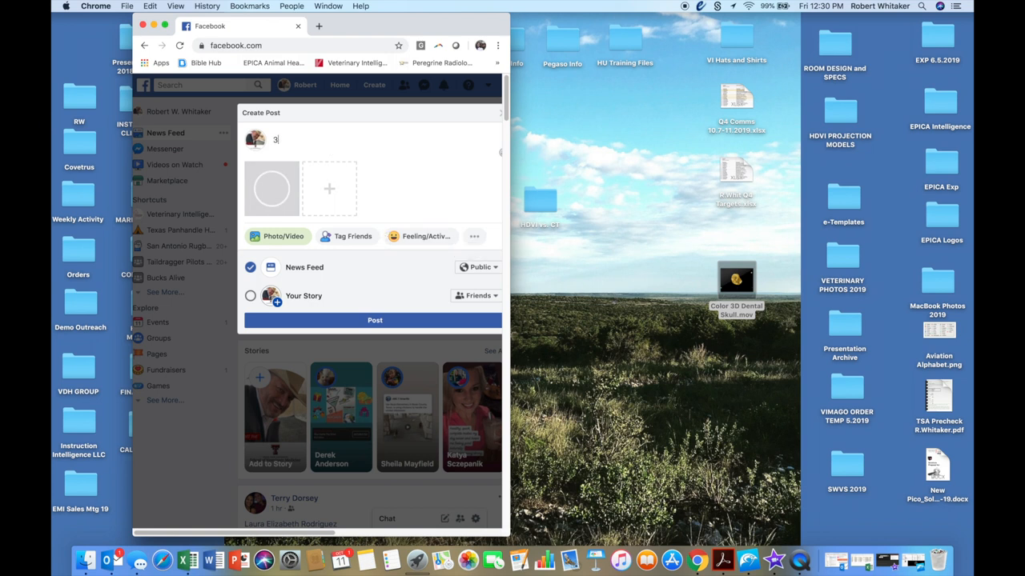
pyautogui.write('3D Dental')
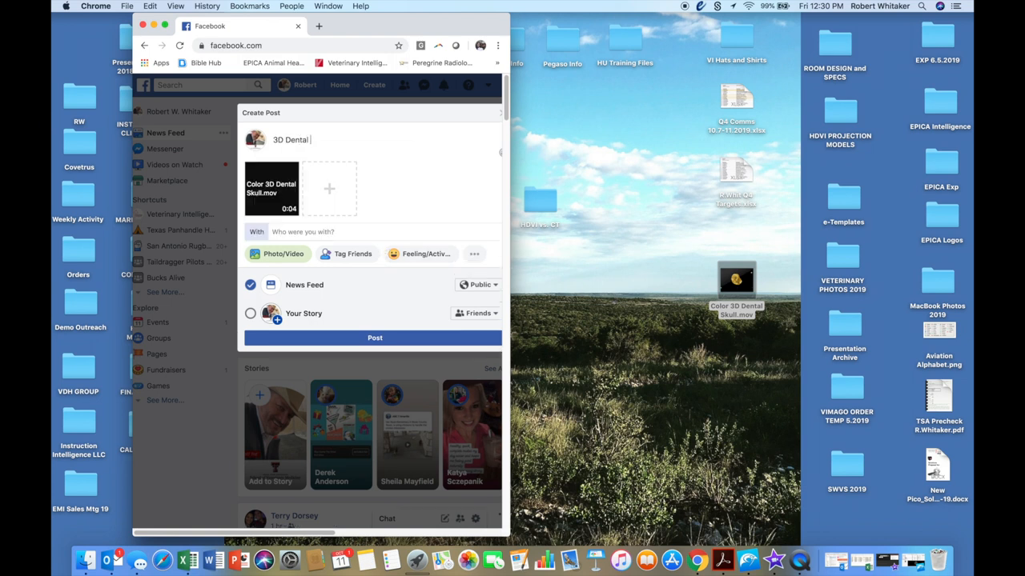
pyautogui.write(' Scan on Vimago')
# Tag the suggested friend, publish the '3D Dental Scan on Vimago' video post, and hide Chrome
pyautogui.click(340, 232)
pyautogui.write('ga')
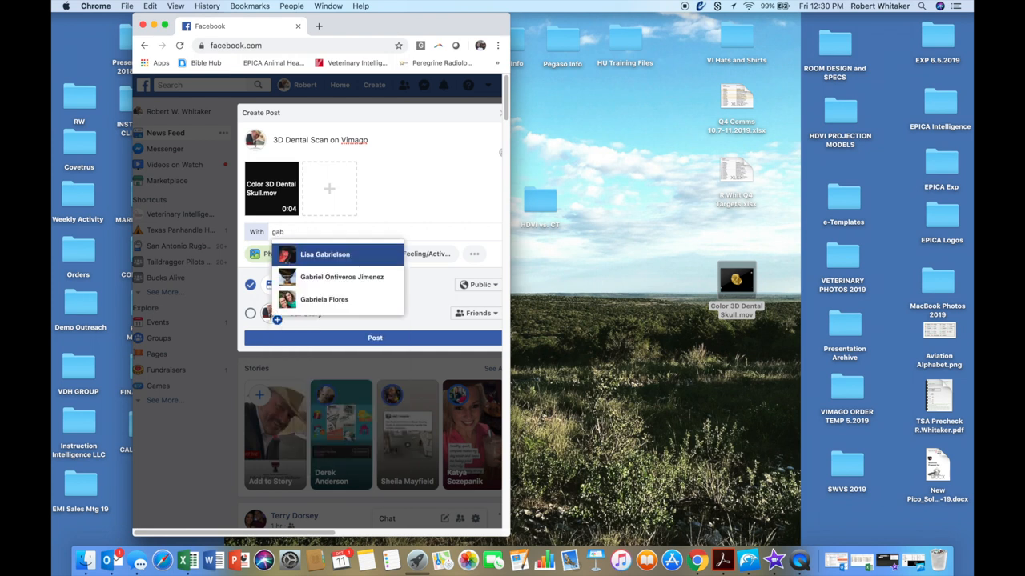
pyautogui.write('b')
pyautogui.click(341, 277)
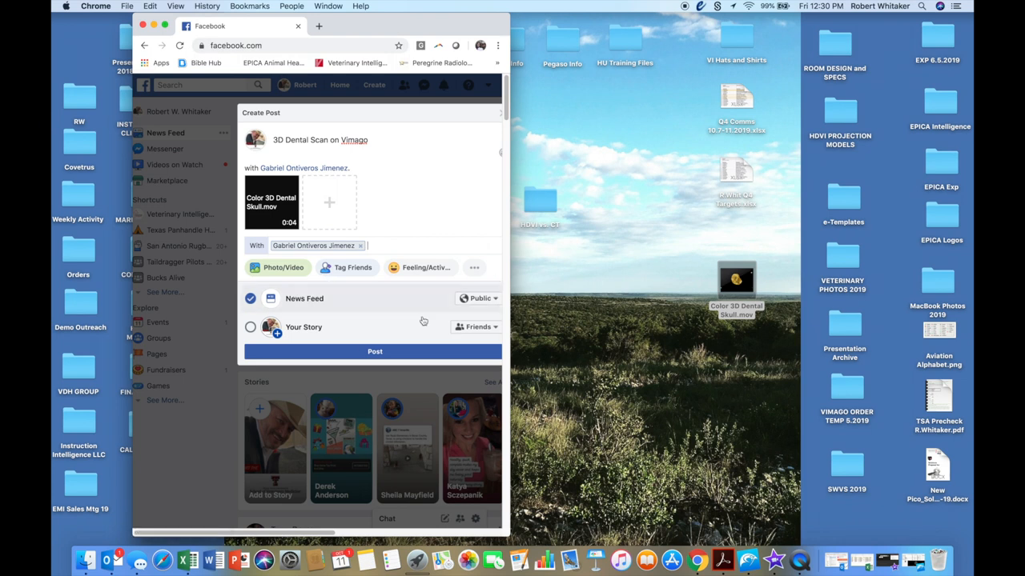
pyautogui.click(374, 352)
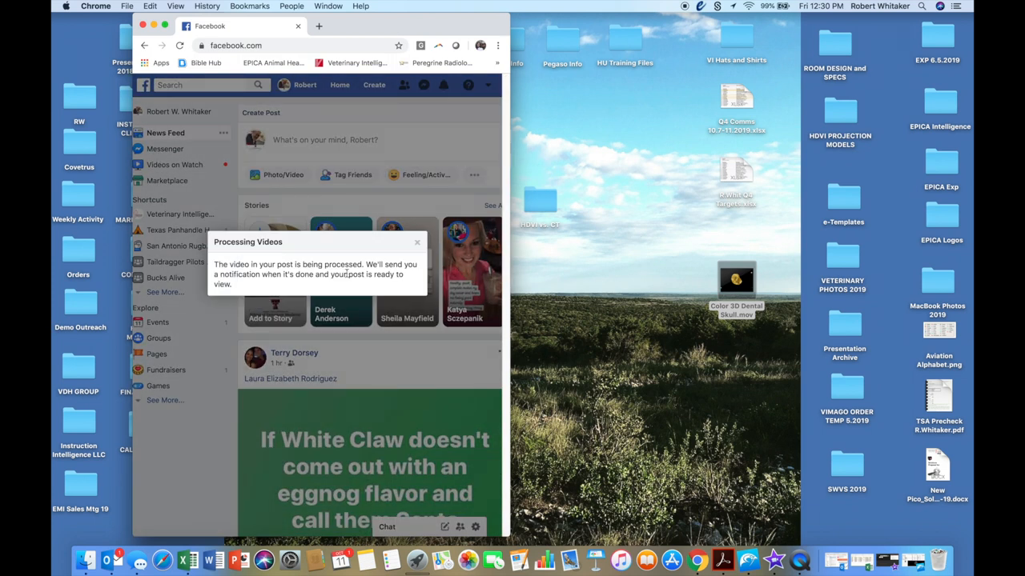
pyautogui.click(154, 27)
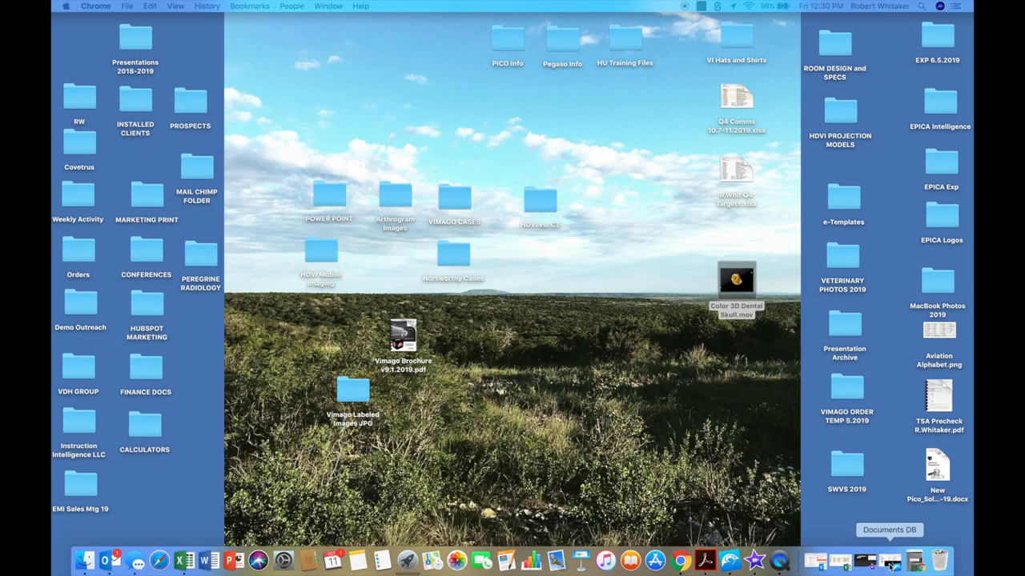
pyautogui.click(890, 562)
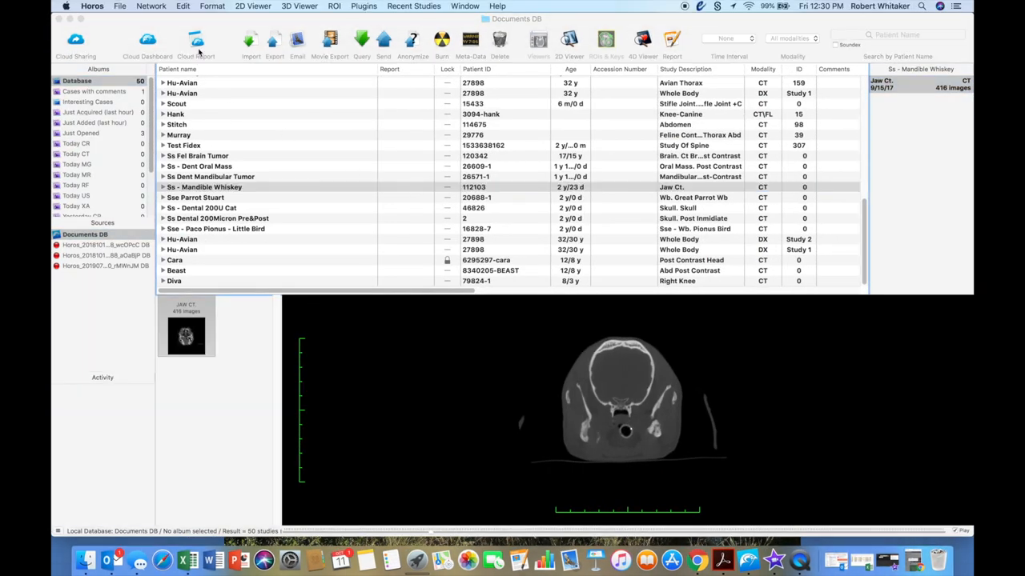
pyautogui.click(120, 6)
pyautogui.moveTo(132, 129)
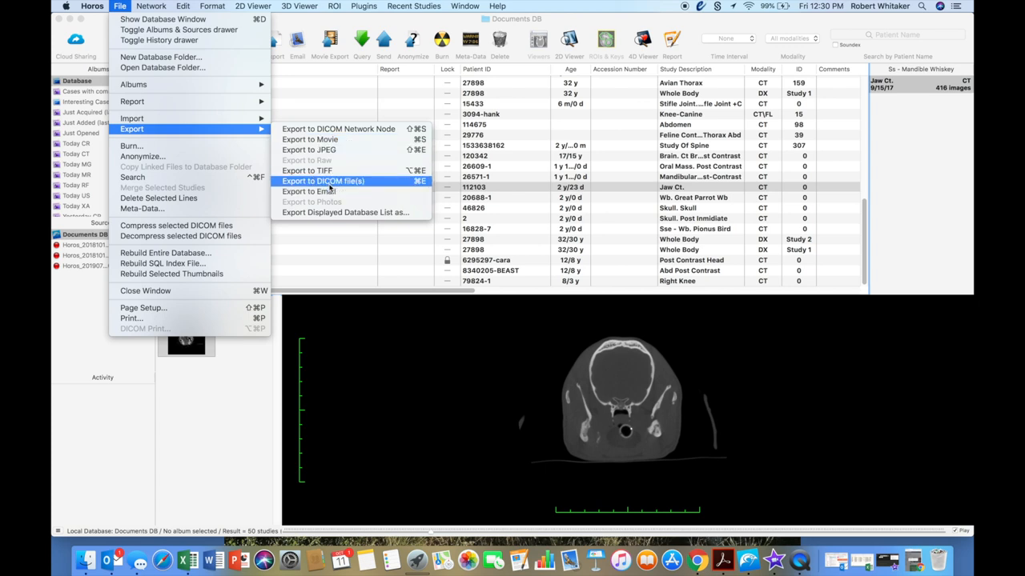
pyautogui.click(120, 7)
pyautogui.click(70, 20)
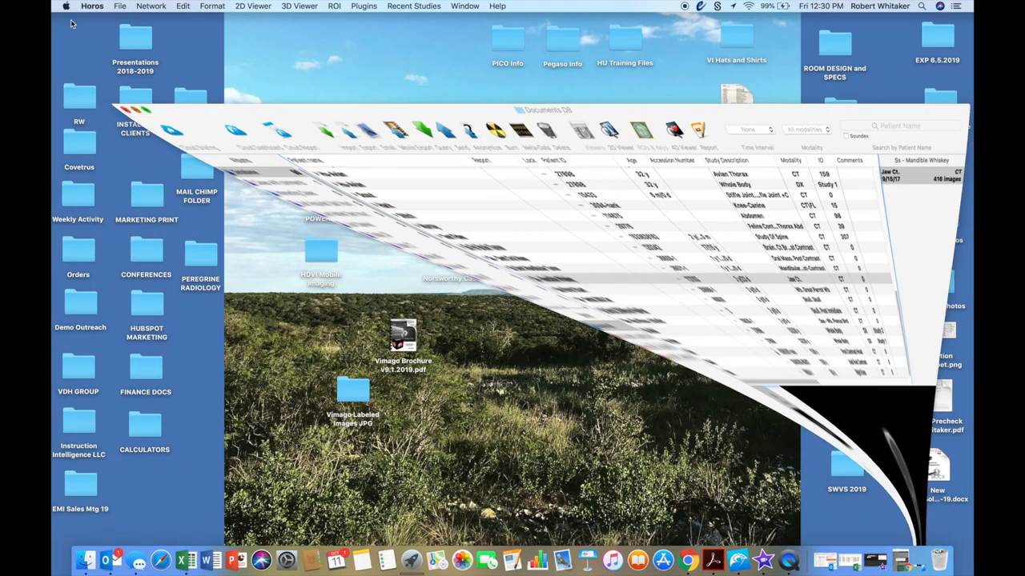